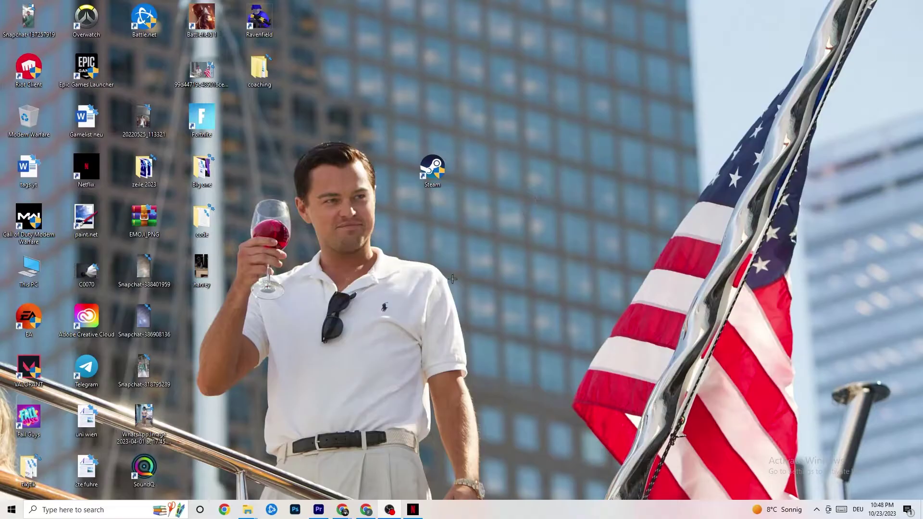
- Open the Update & Security settings, view the Windows Update and Troubleshoot pages, and minimize the Settings window
left_click(3, 516)
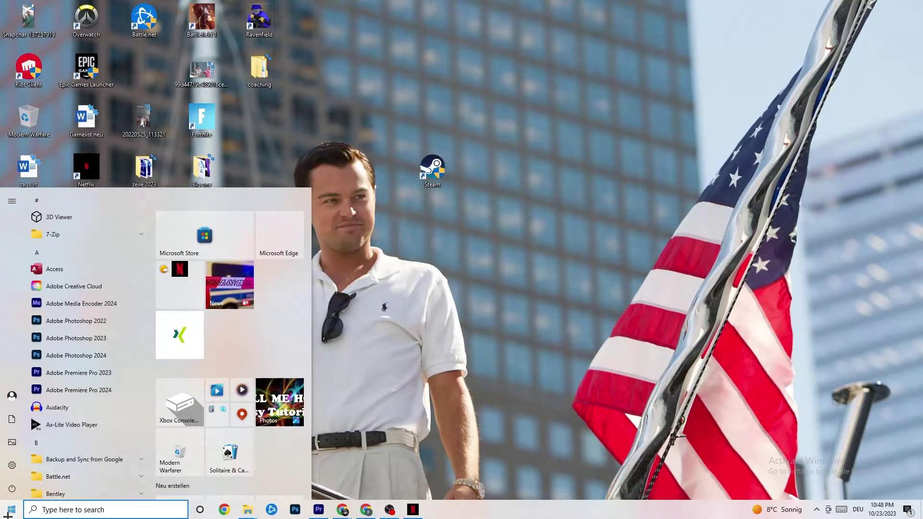
left_click(12, 465)
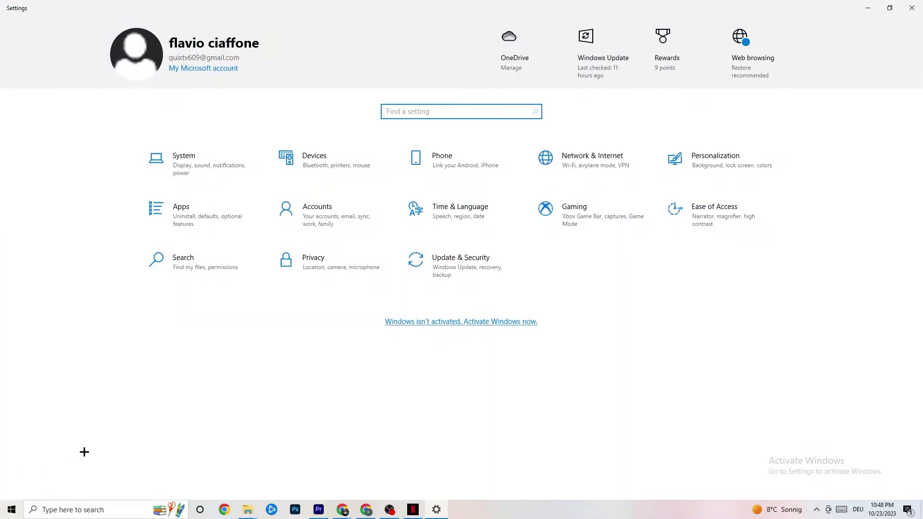
left_click(446, 277)
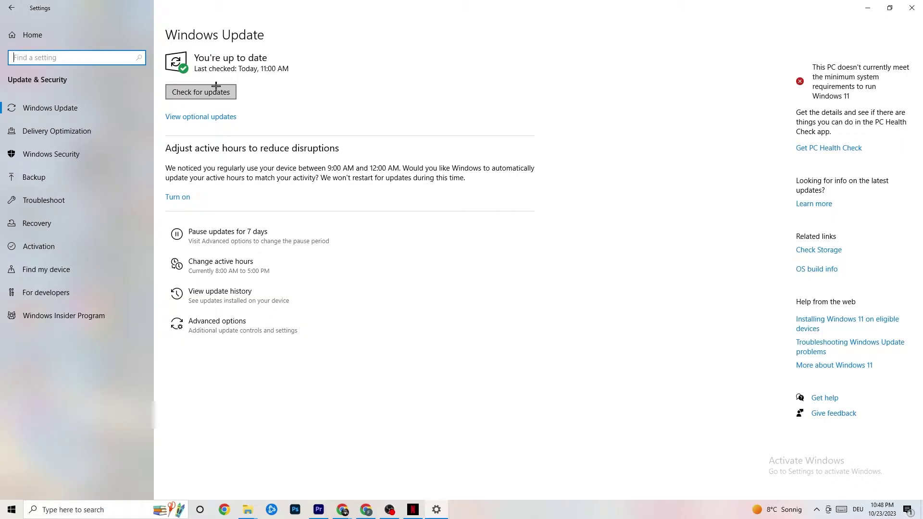
left_click(349, 109)
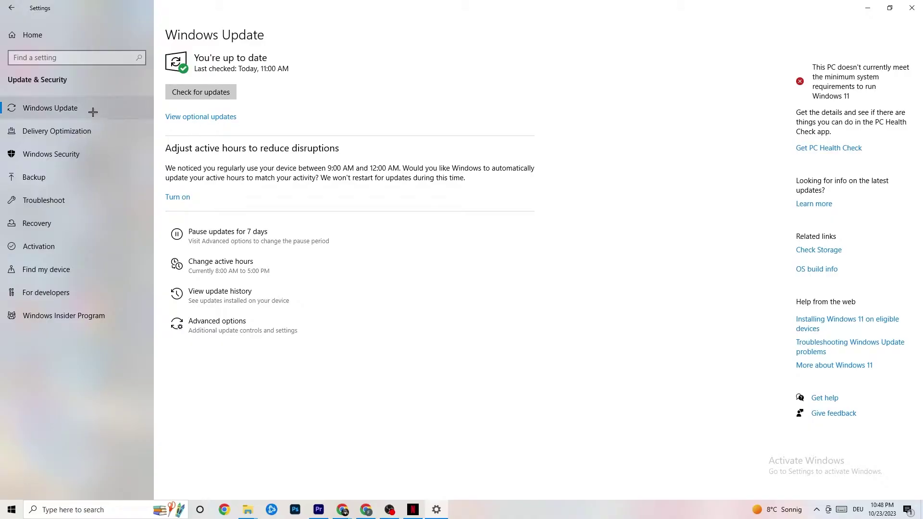
left_click(56, 201)
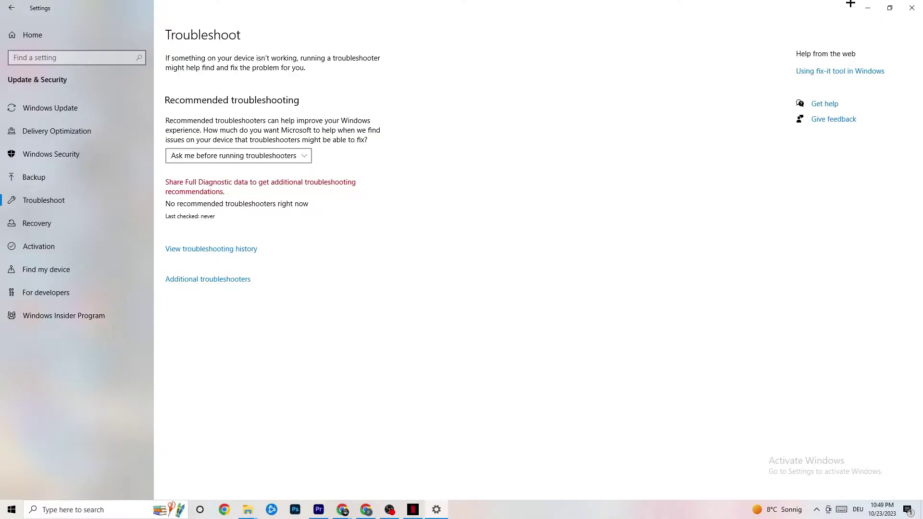
left_click(867, 7)
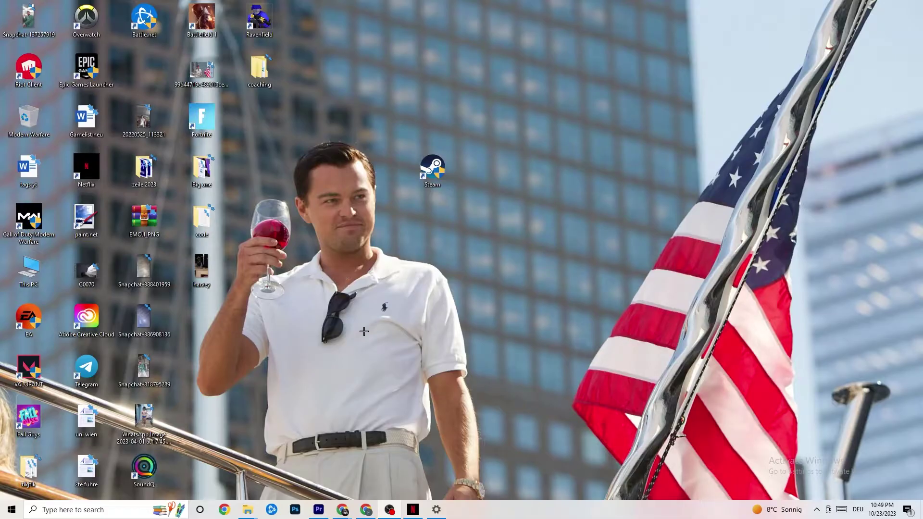
left_click_drag(428, 171, 452, 217)
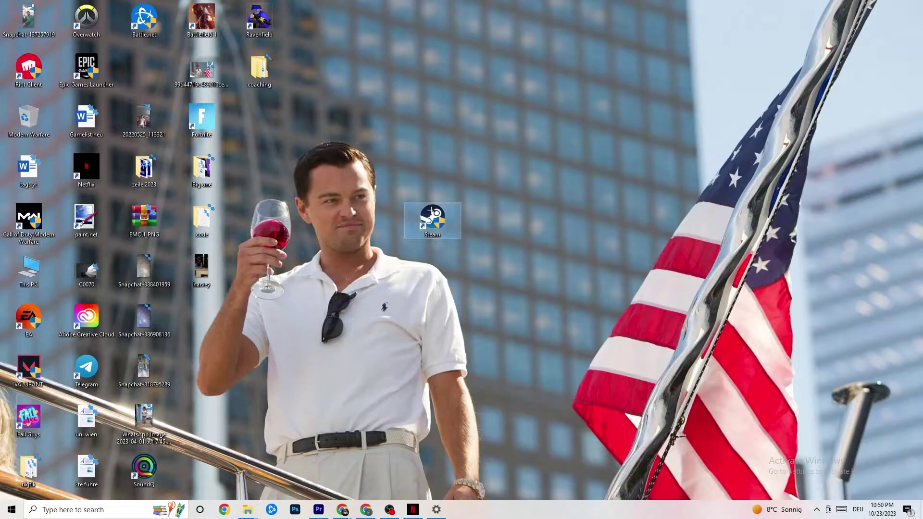
right_click(437, 218)
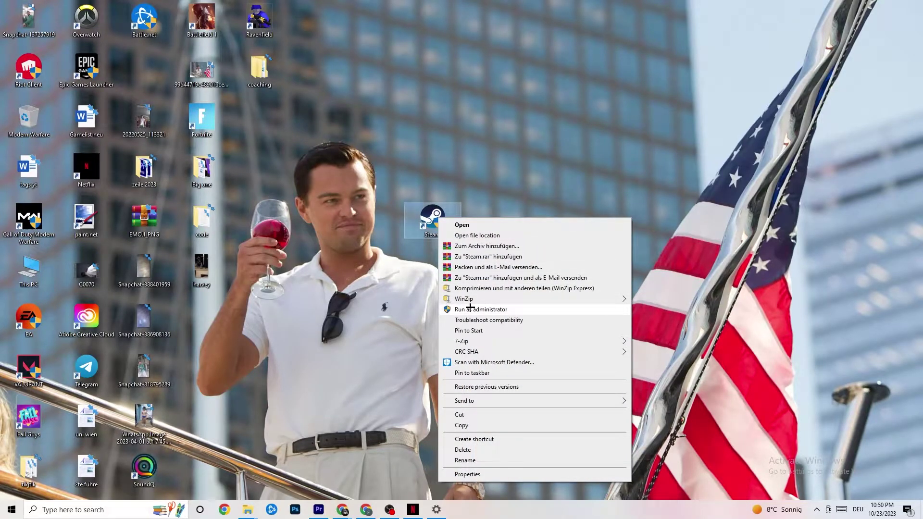
left_click(354, 291)
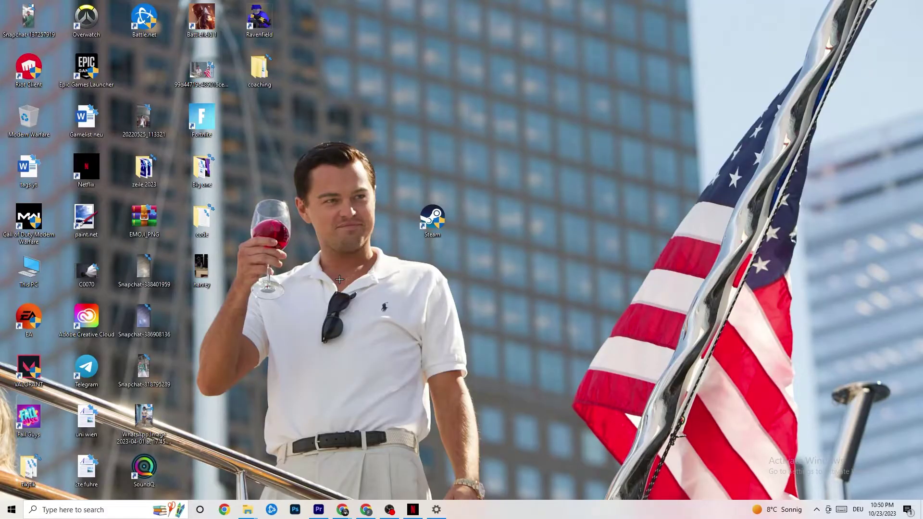
left_click_drag(432, 222, 424, 166)
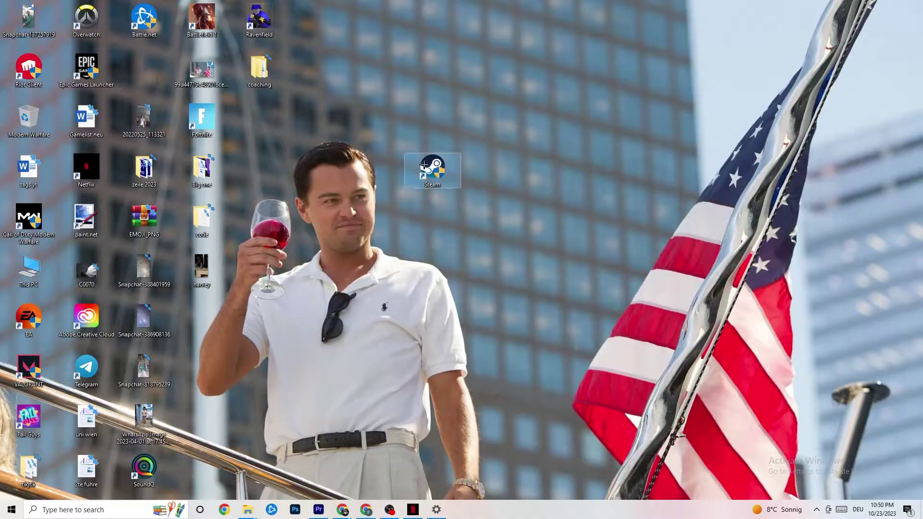
- Review the Steam shortcut's compatibility properties, including the list of Windows versions for compatibility mode, and close the properties with OK
right_click(424, 166)
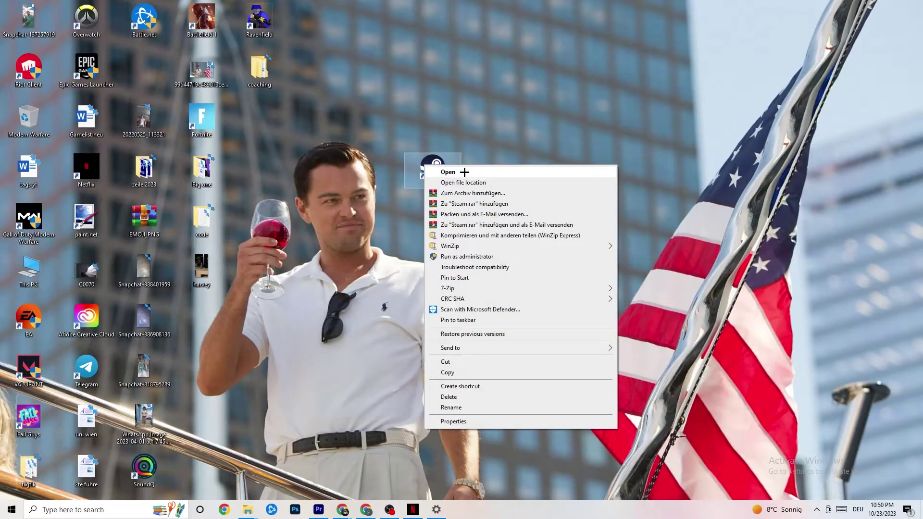
left_click(453, 422)
left_click_drag(497, 174, 444, 82)
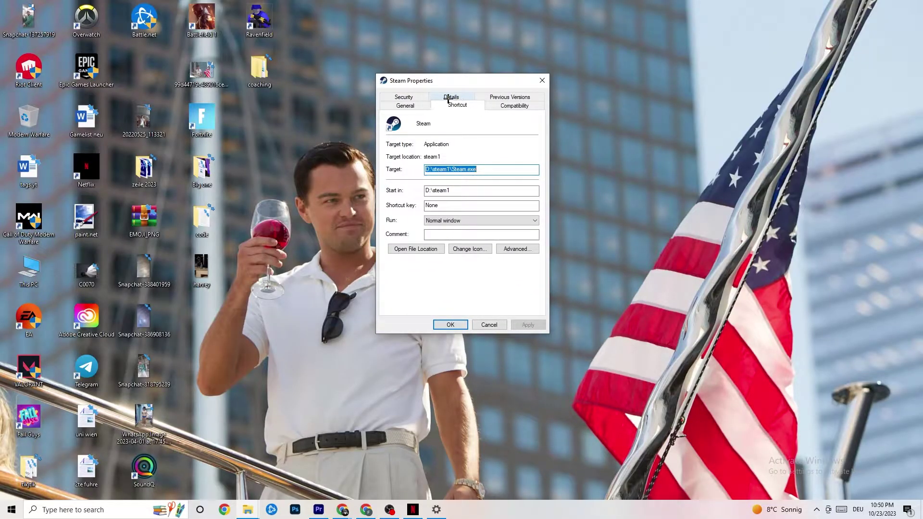
left_click(511, 105)
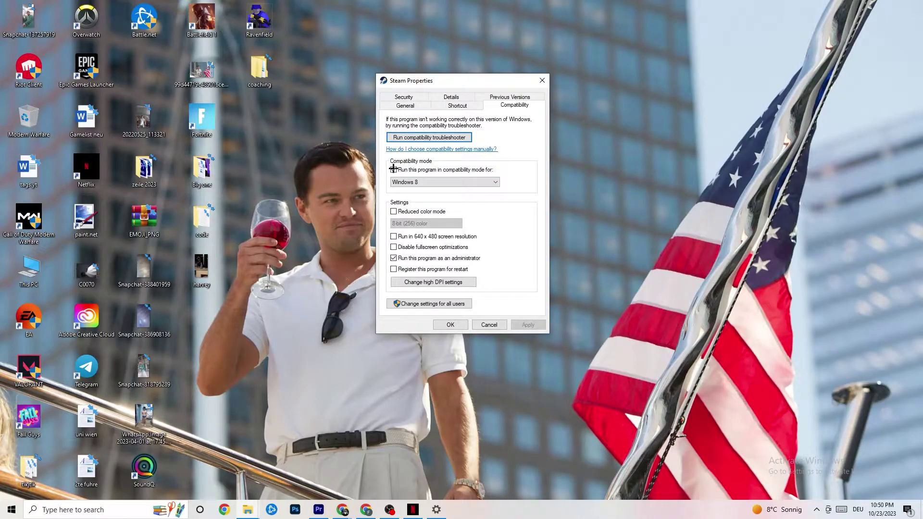
left_click(468, 179)
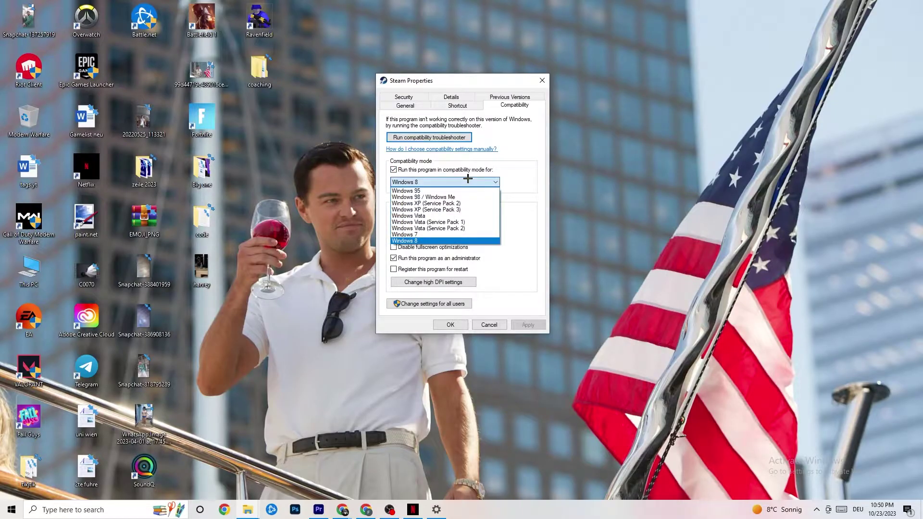
key("Escape")
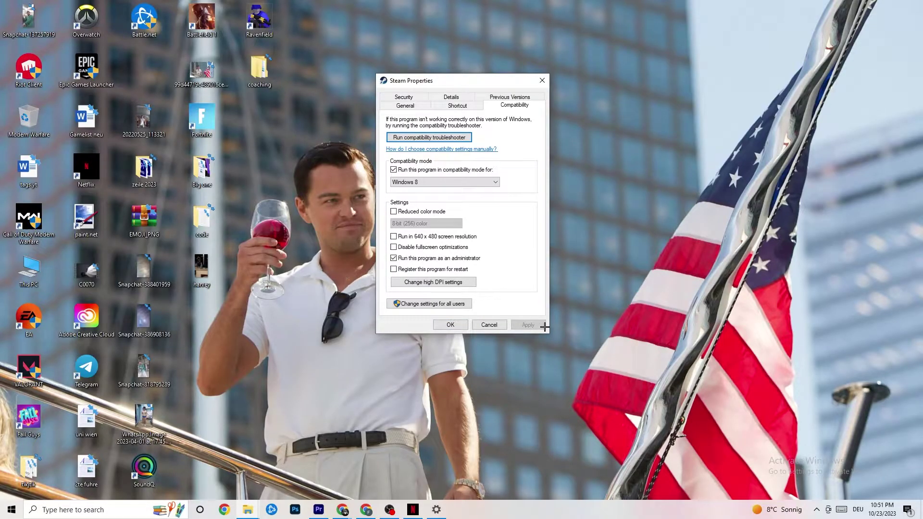
left_click(452, 326)
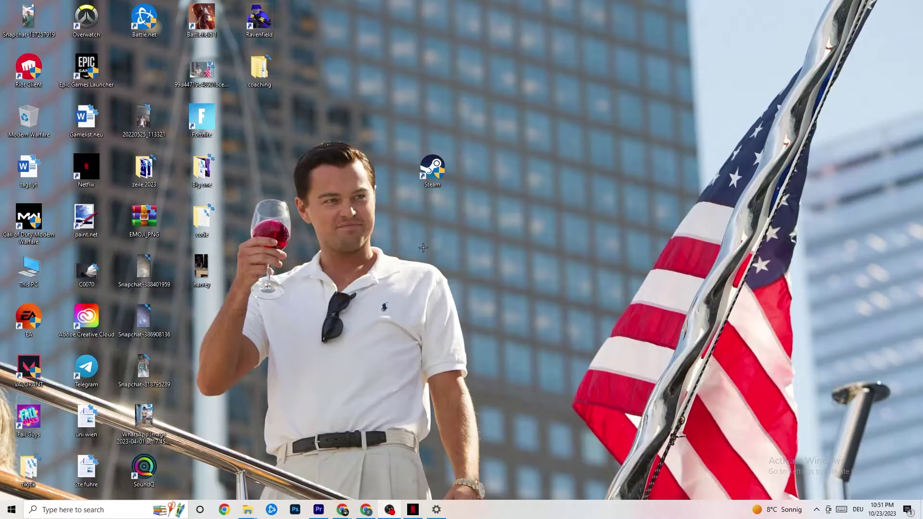
right_click(416, 172)
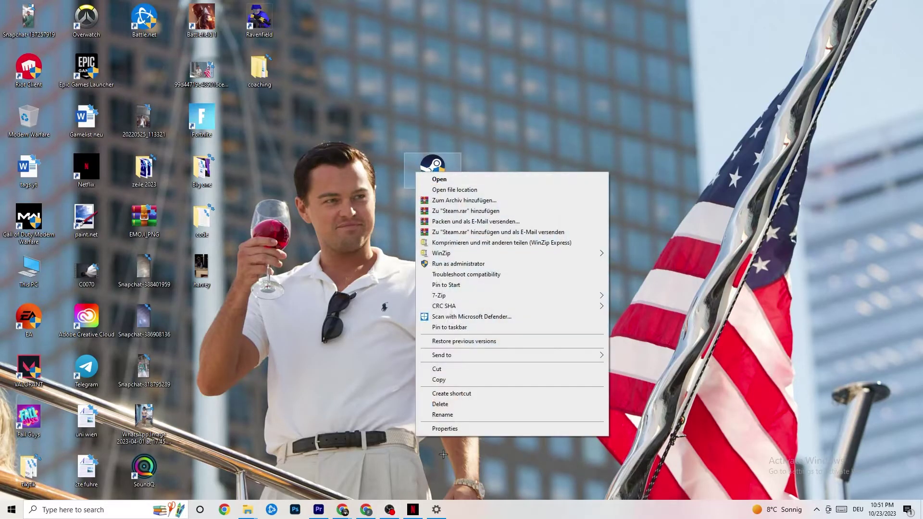
left_click(349, 203)
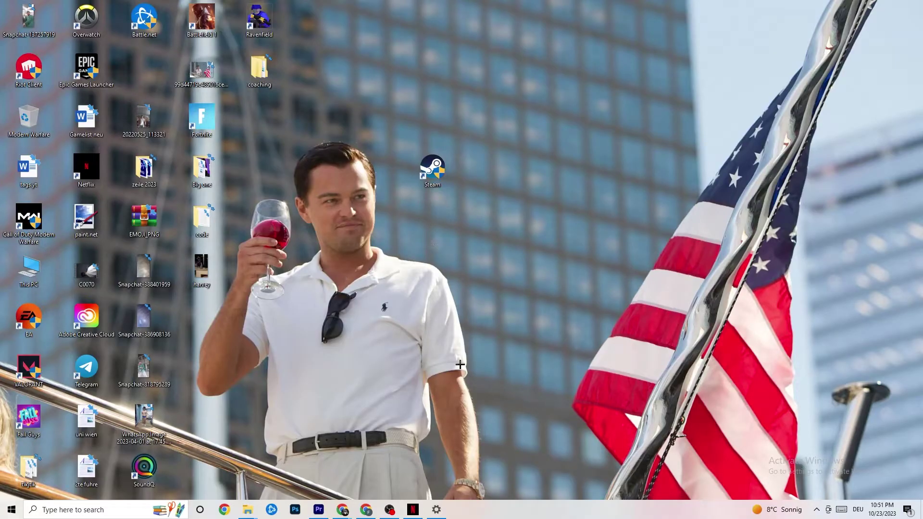
- Open the System display settings and view the scaling choices for text, apps and other items
left_click(12, 509)
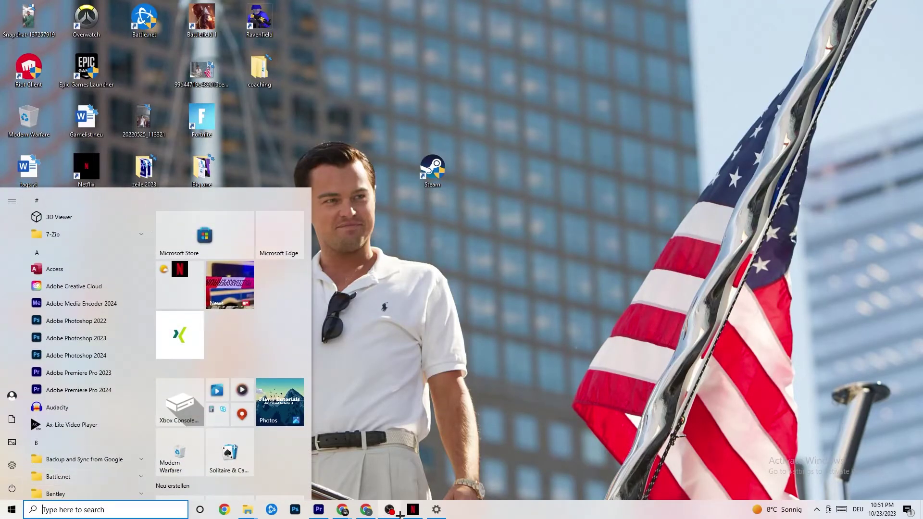
left_click(436, 510)
left_click(2, 10)
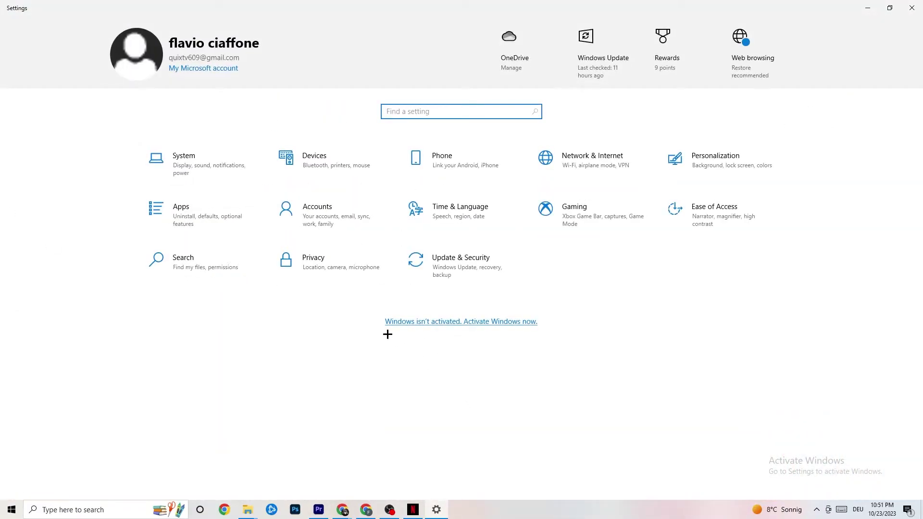
left_click(219, 171)
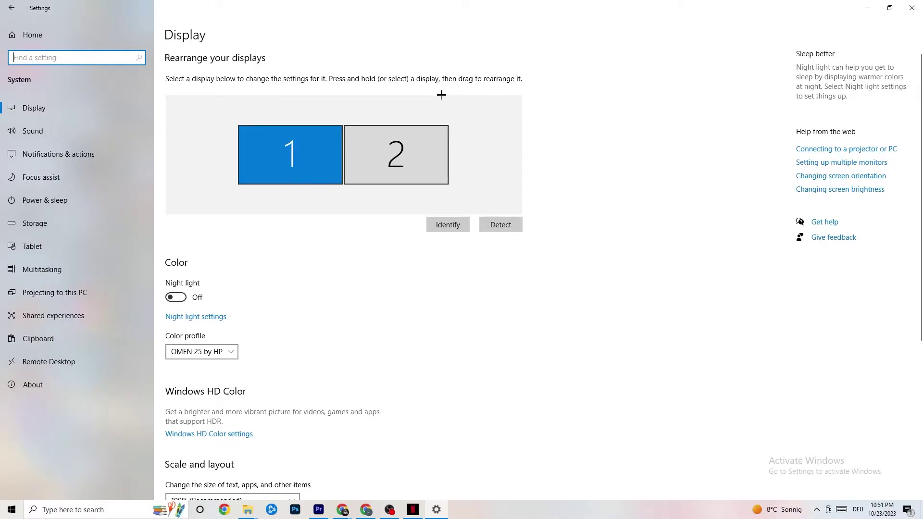
scroll(264, 182, "down", 5)
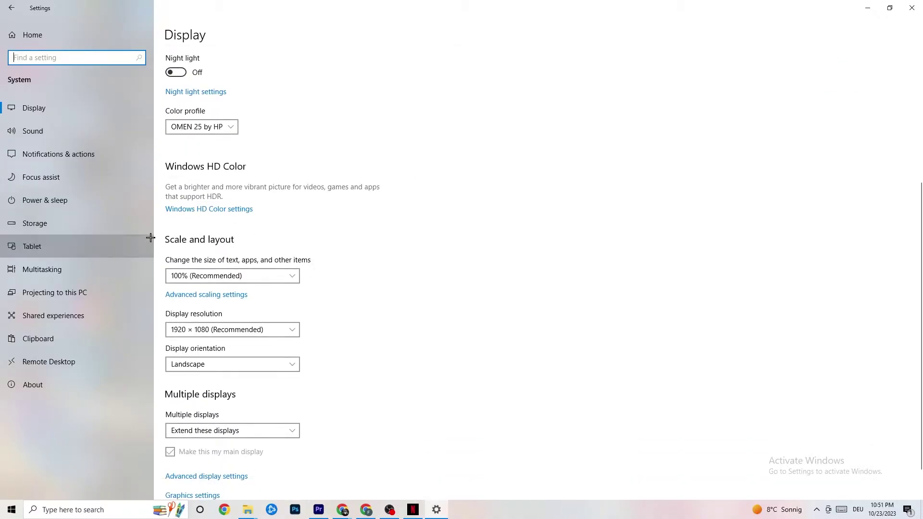
left_click(279, 241)
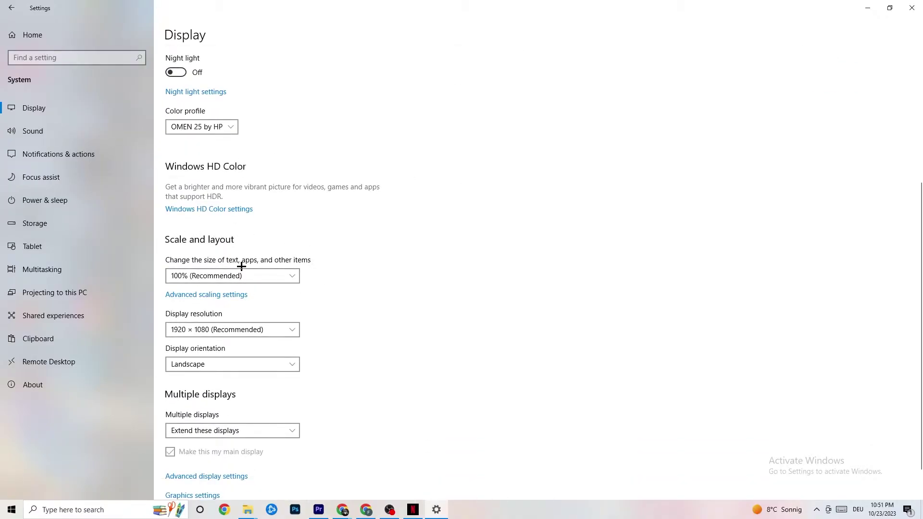
left_click(282, 269)
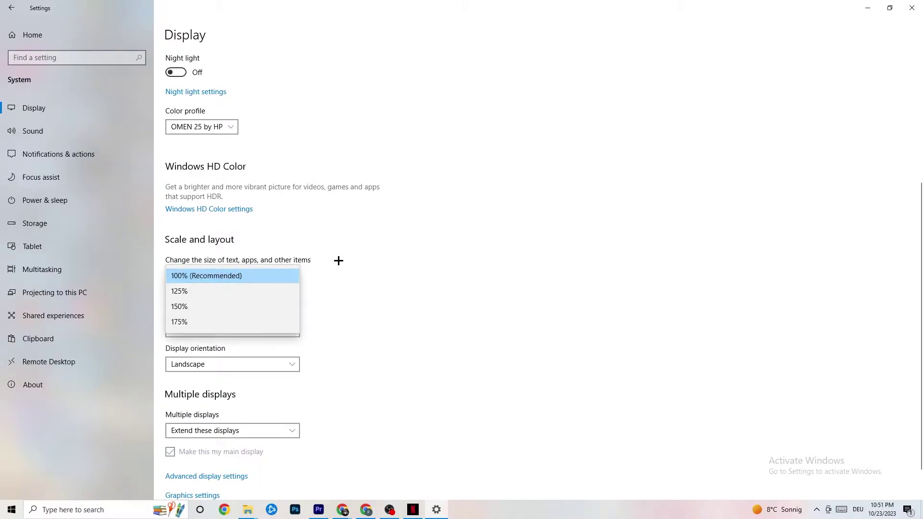
left_click(419, 236)
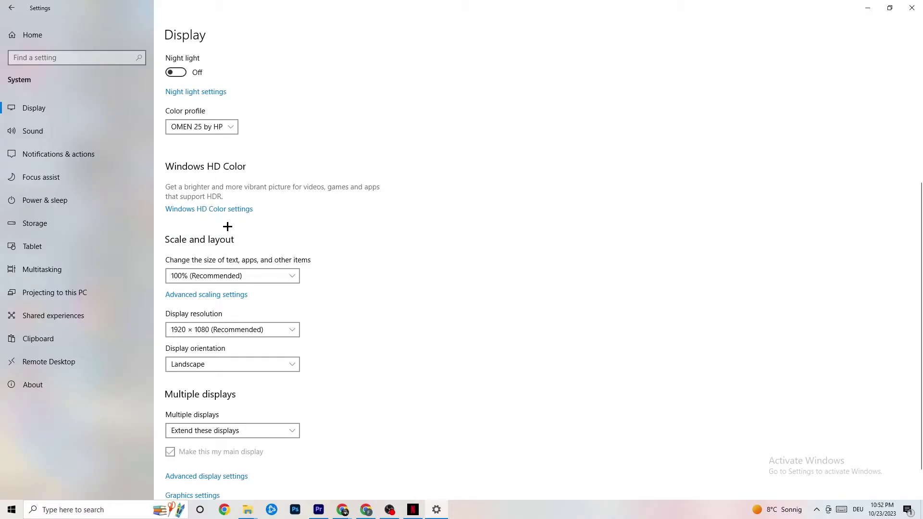
- Check the available power plans through the additional power settings of Power & sleep, and close Power Options
left_click(61, 198)
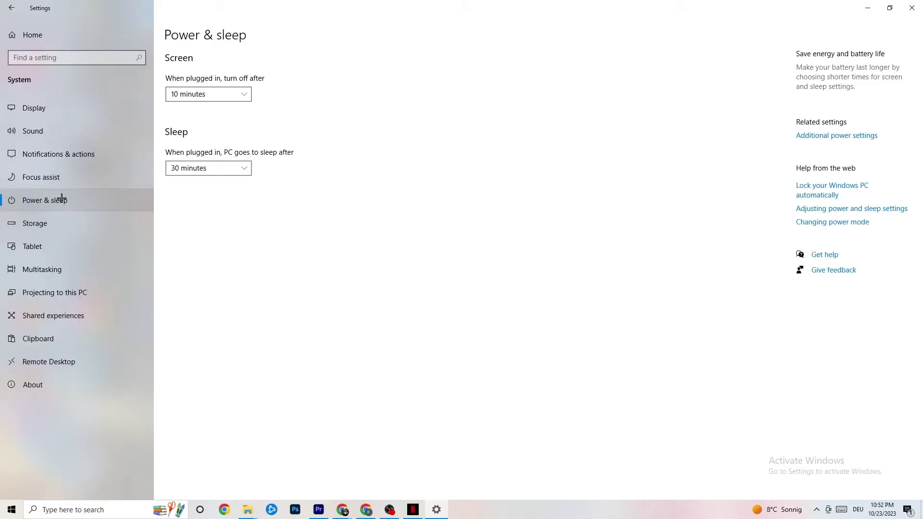
left_click(845, 136)
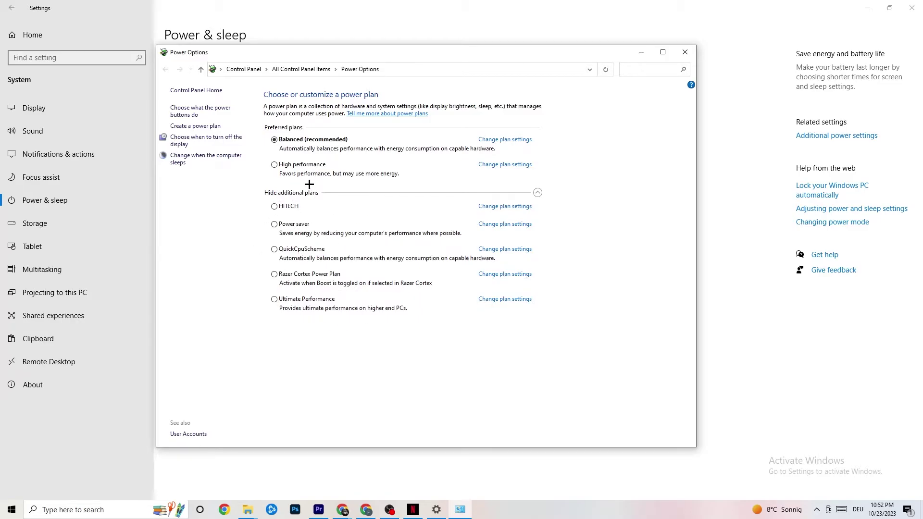
left_click(684, 53)
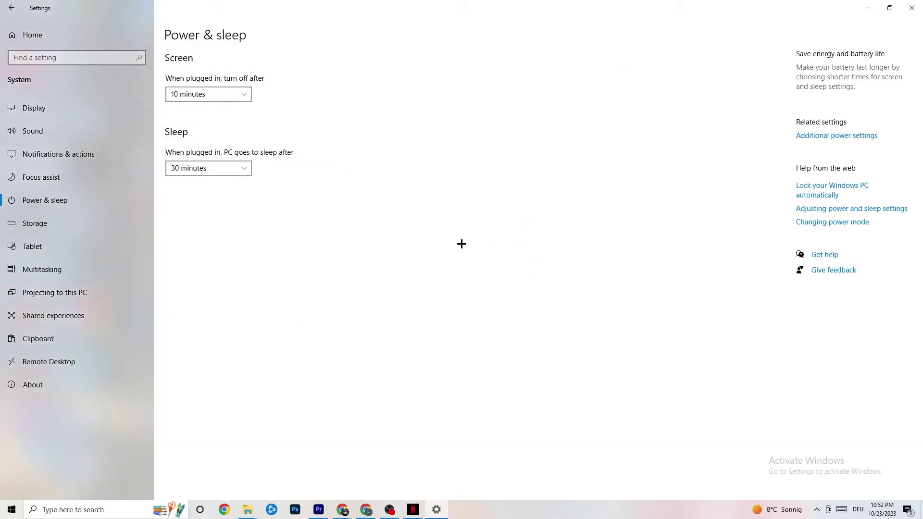
- Review the Storage Sense configuration, including the run frequency and recycle bin deletion choices, and return to the Storage page
left_click(58, 224)
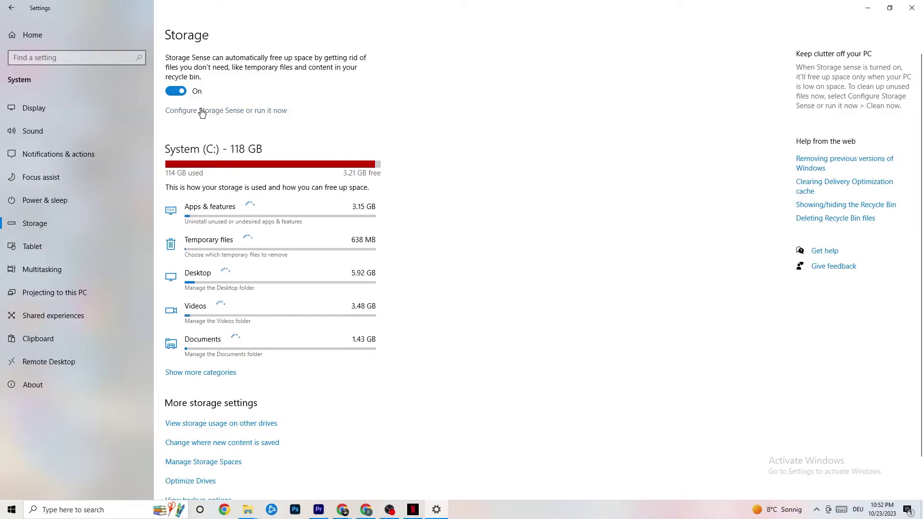
left_click(259, 111)
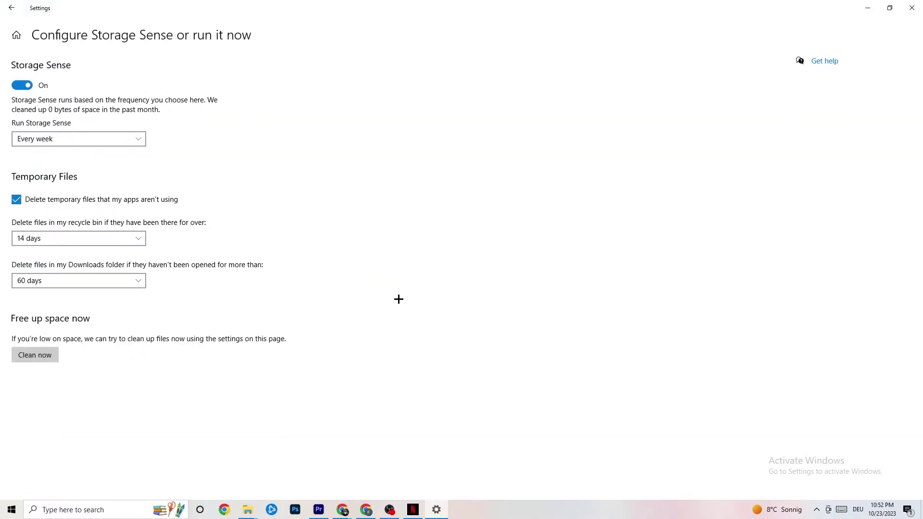
left_click(76, 138)
left_click(269, 232)
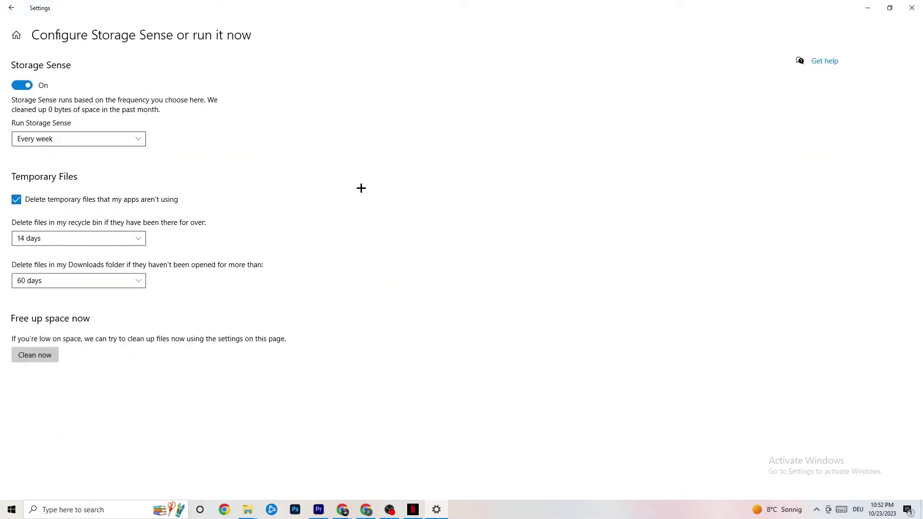
left_click(67, 139)
left_click(349, 80)
left_click(134, 238)
left_click(266, 237)
left_click(19, 9)
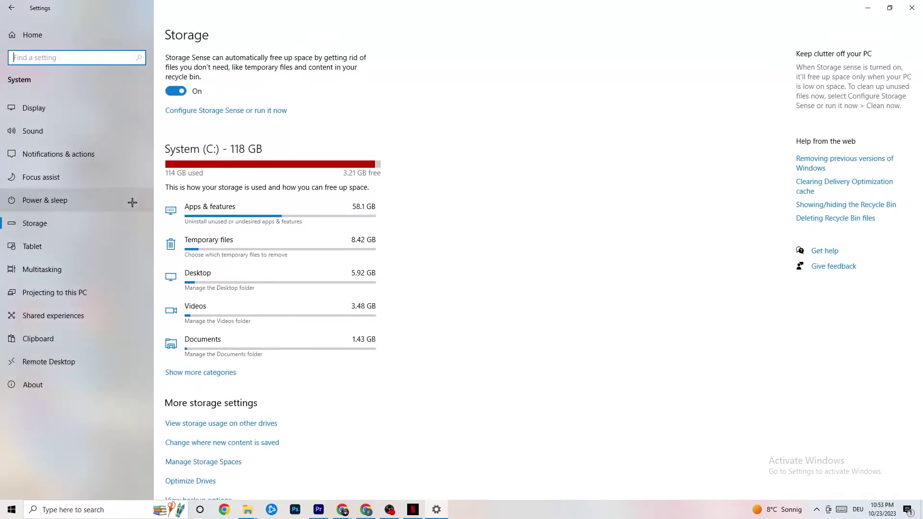
- Open the Gaming settings and view the Captures and Game Mode pages
left_click(7, 15)
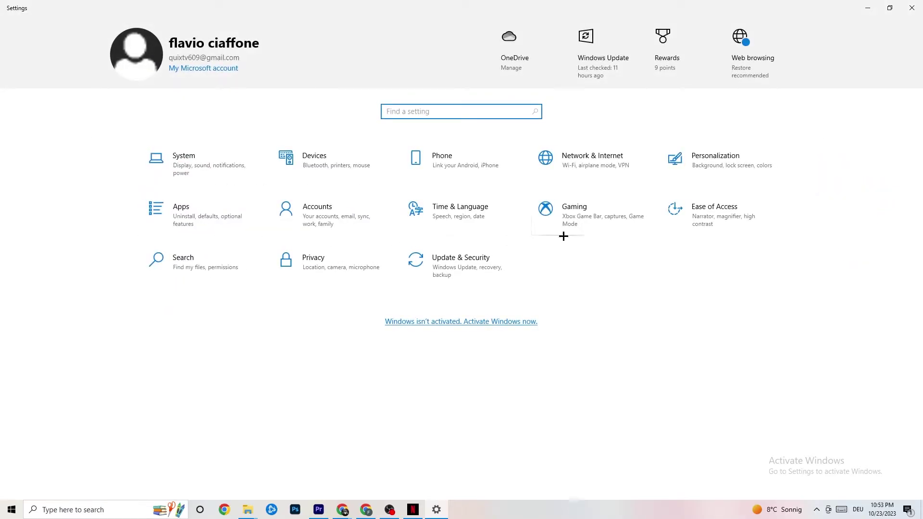
left_click(593, 221)
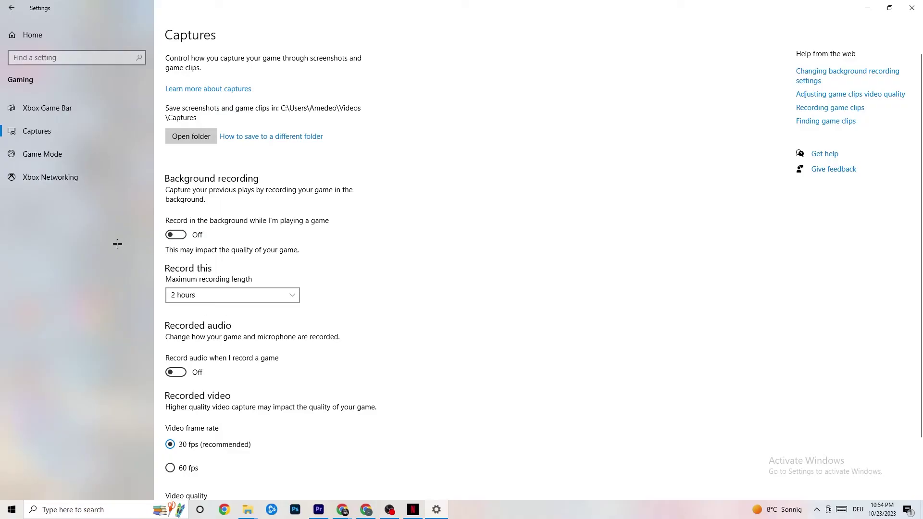
left_click(47, 154)
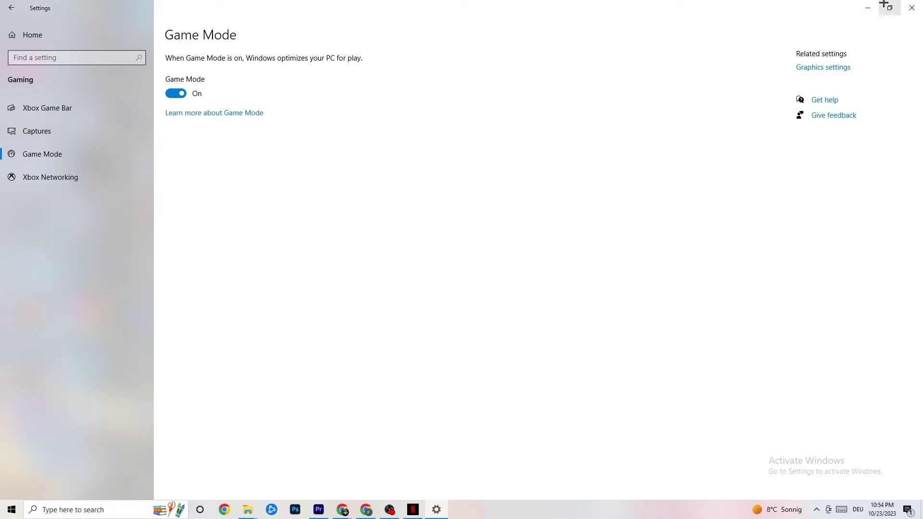
- Close the Settings window and open Task Manager from the desktop
left_click(912, 7)
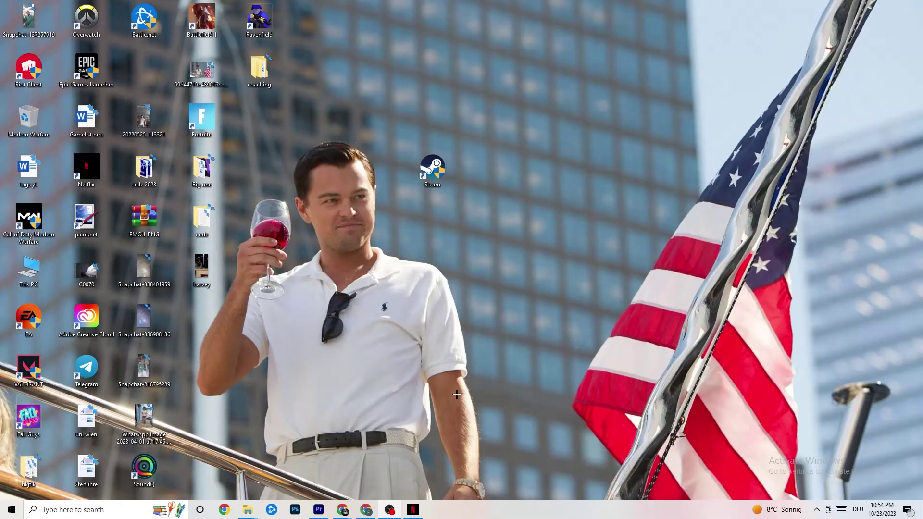
right_click(471, 517)
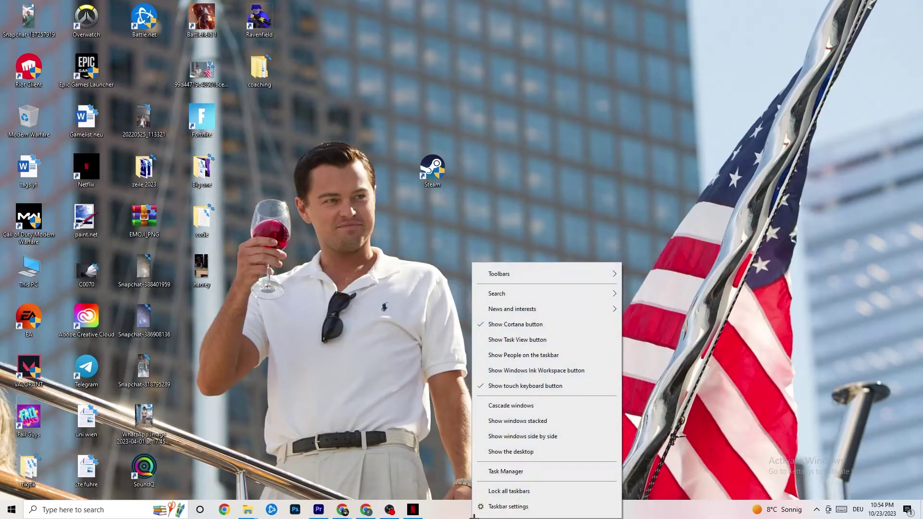
left_click(500, 472)
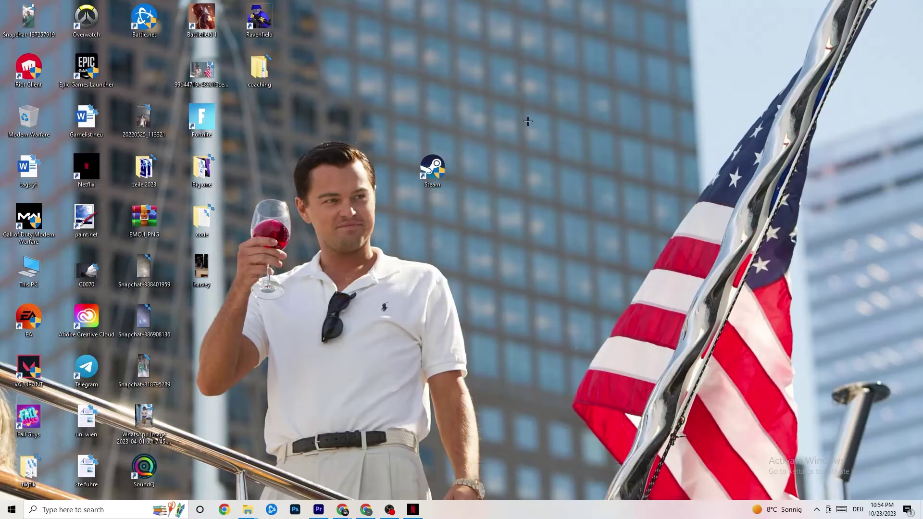
left_click(527, 30)
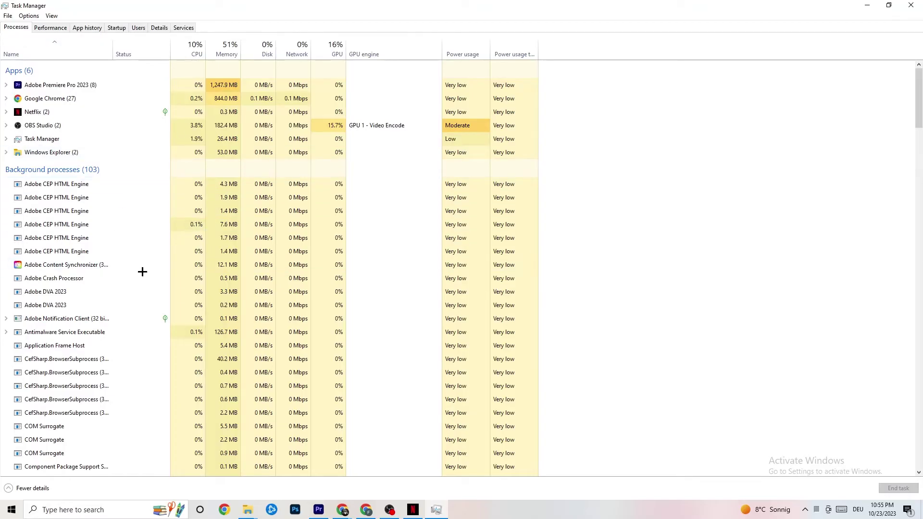
- Review the running apps and background processes and view the actions available for the Netflix app, without ending it
scroll(179, 323, "down", 7)
scroll(179, 322, "up", 7)
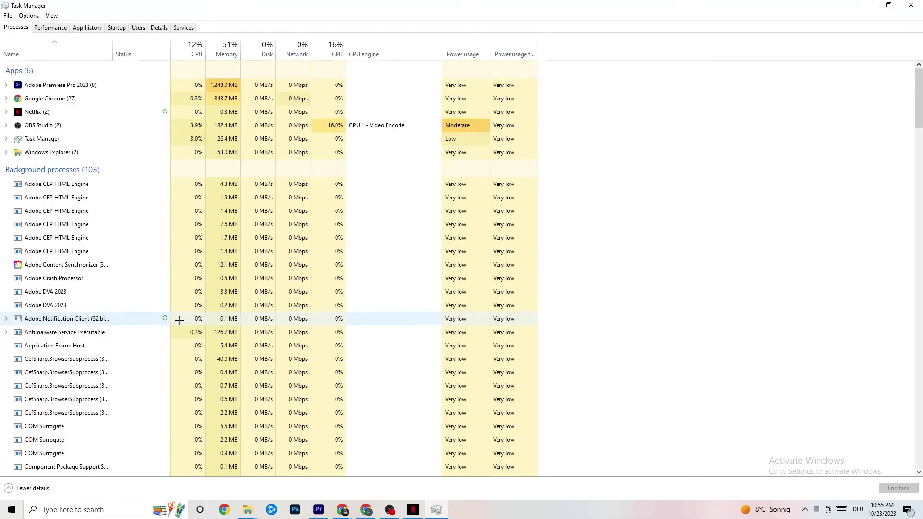
scroll(149, 274, "down", 1)
scroll(88, 237, "up", 1)
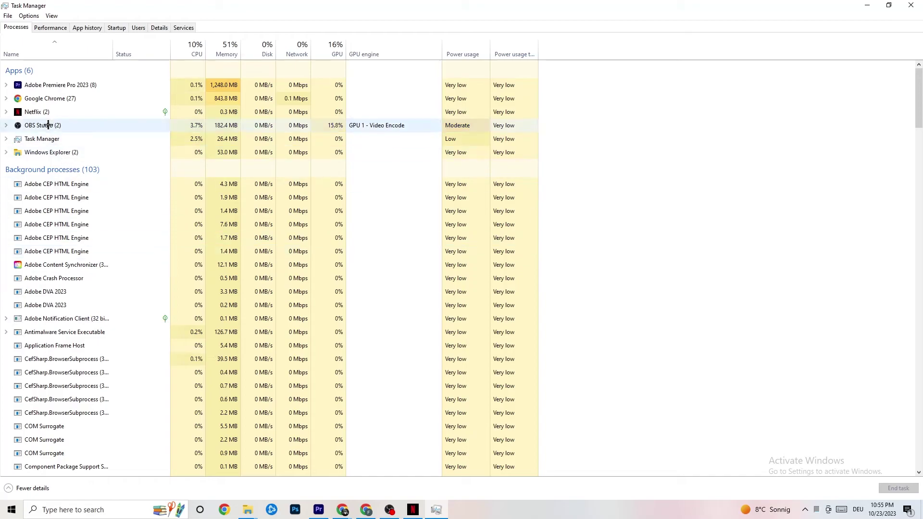
right_click(58, 112)
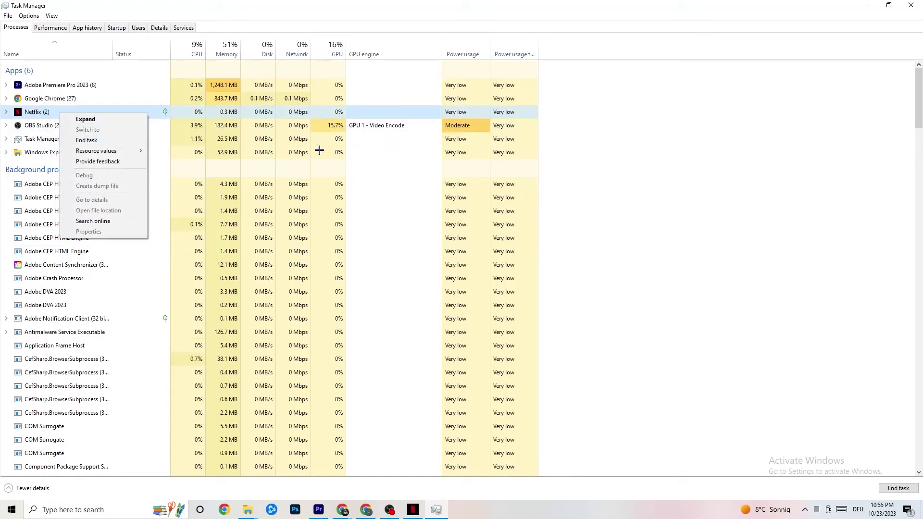
left_click(639, 231)
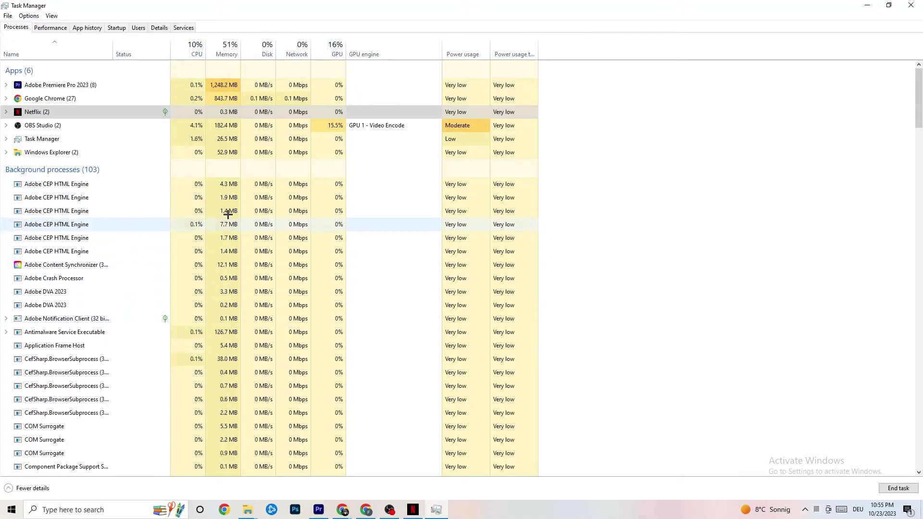
- Show the detailed process list and view the priority choices for the Adobe Premiere Pro process
left_click(152, 29)
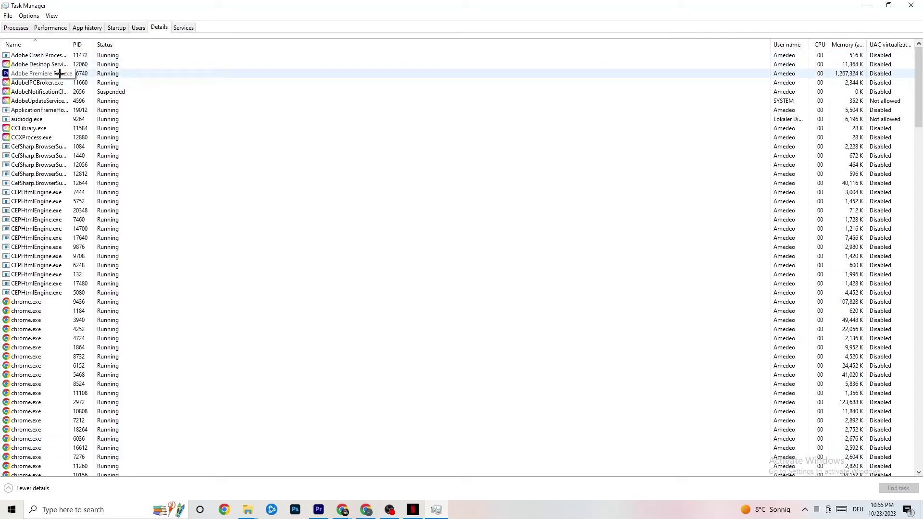
right_click(90, 75)
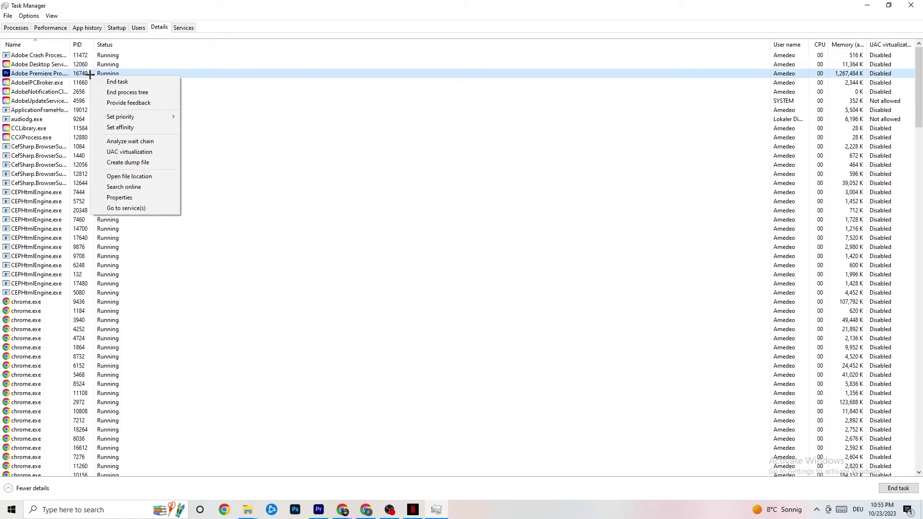
mouse_move(142, 116)
- Review the startup apps, check the available actions for Google Drive and Pivot Software Support Application, and close Task Manager
left_click(116, 28)
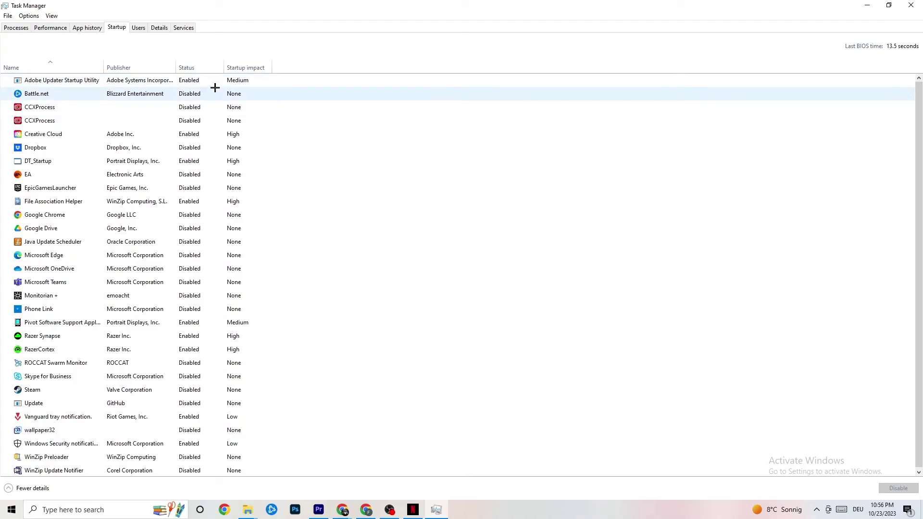
right_click(132, 229)
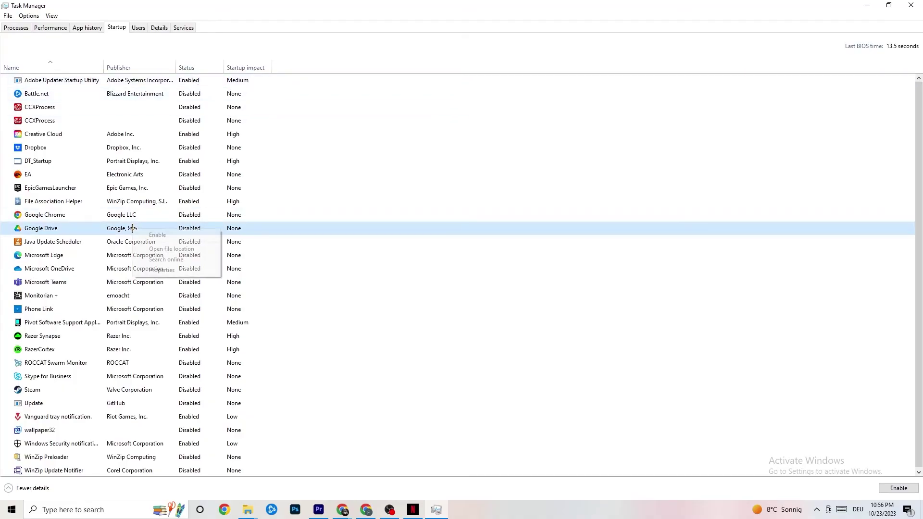
right_click(182, 323)
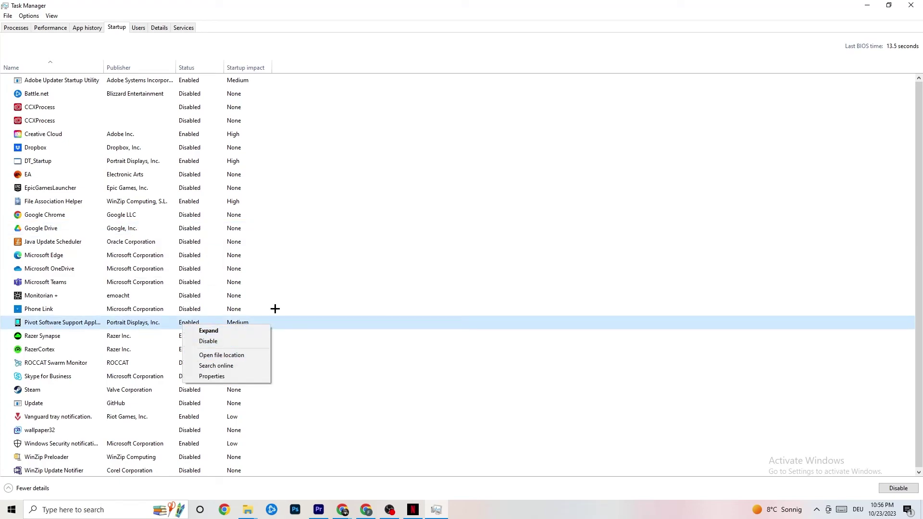
left_click(373, 14)
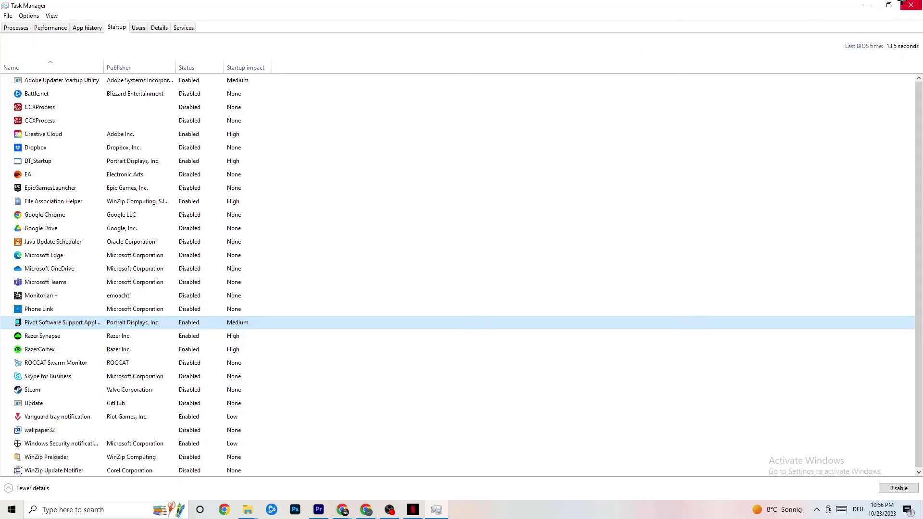
left_click(911, 5)
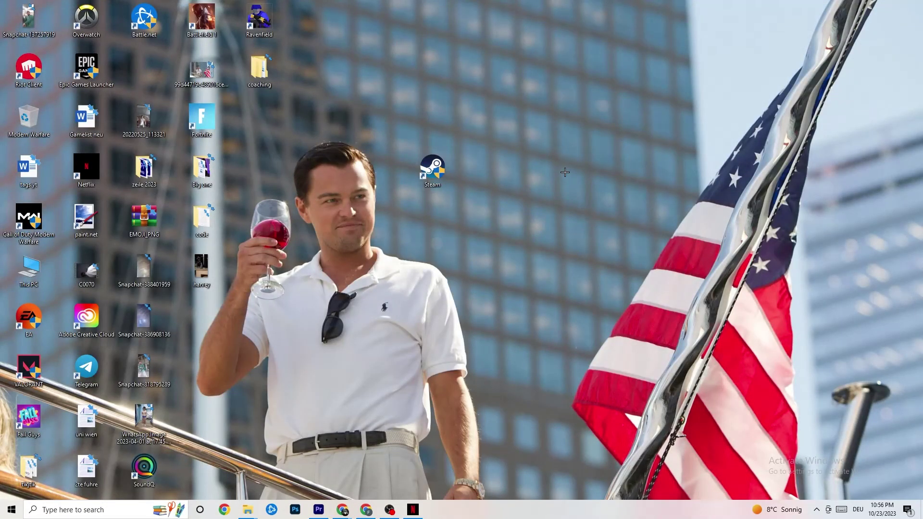